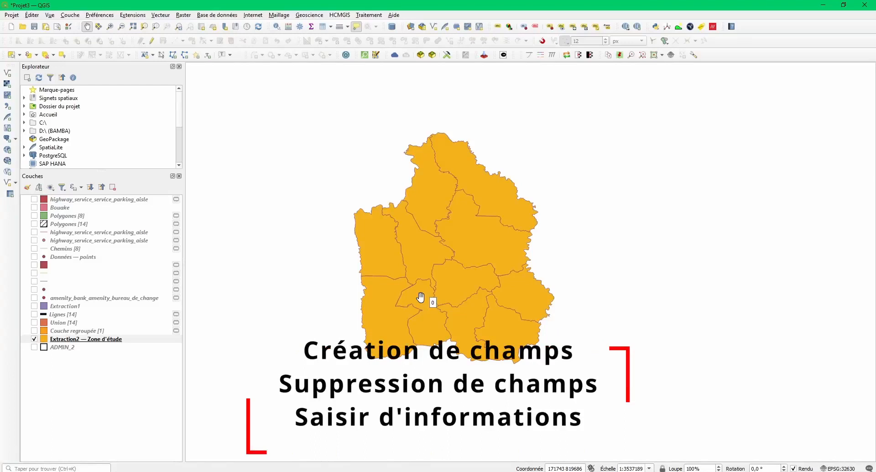
Step: Open the attribute table of the Extraction2 — Zone d'étude layer and widen its window to show more columns
left_click(147, 338)
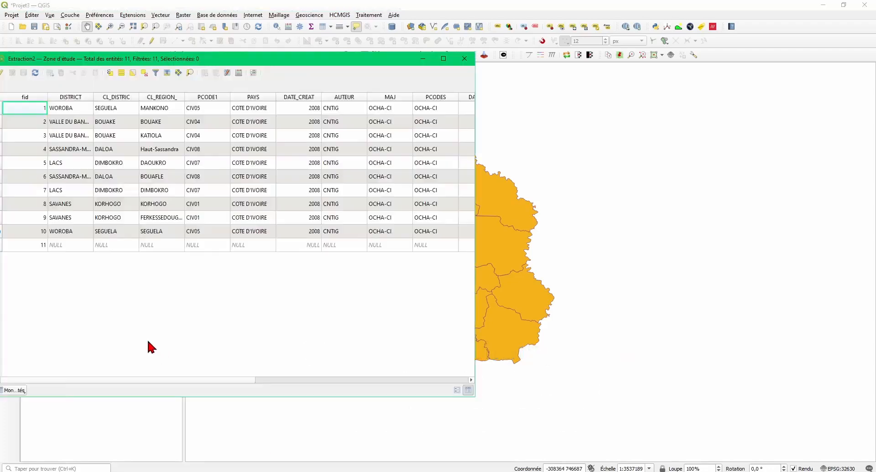
key("F6")
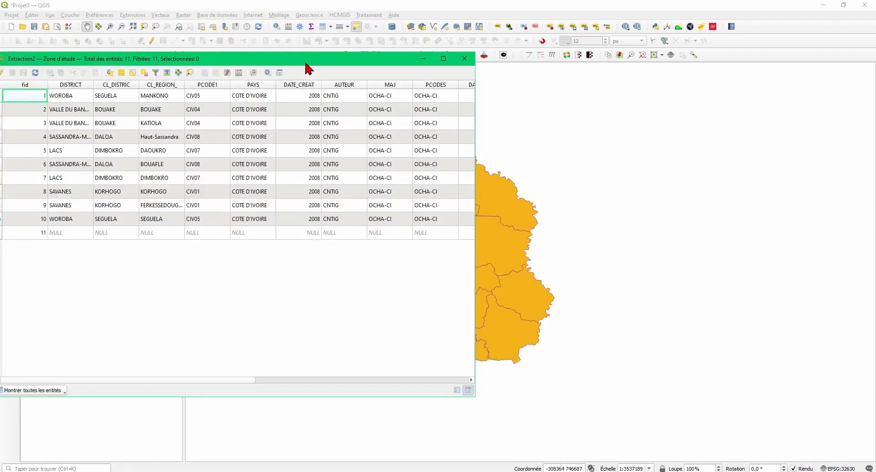
left_click_drag(305, 59, 451, 82)
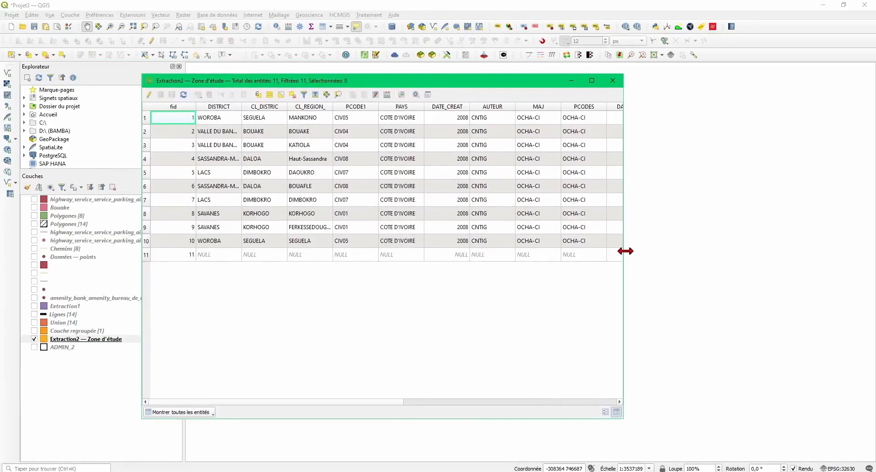
left_click_drag(624, 251, 853, 237)
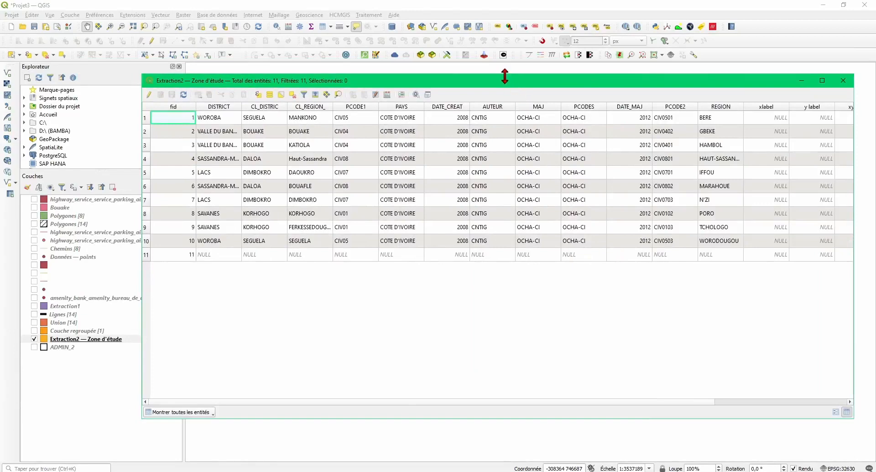
left_click_drag(505, 80, 441, 82)
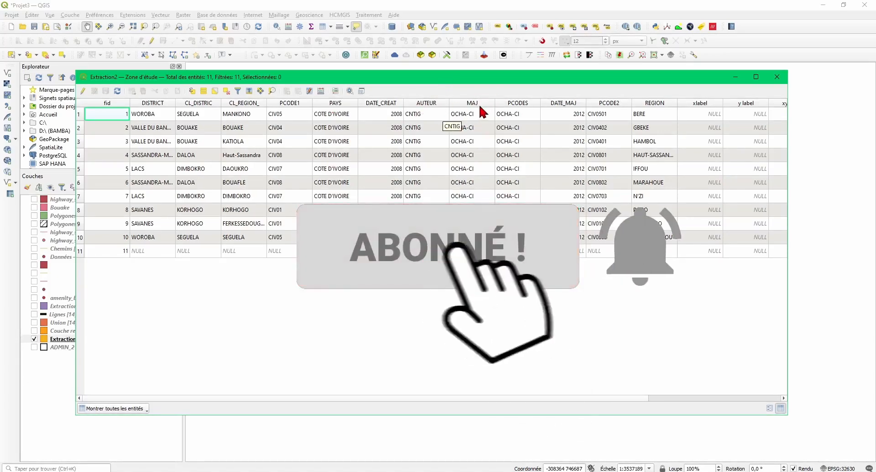
Step: Organize the attribute table's columns so that only fid and CL_DISTRIC are displayed
left_click(654, 114)
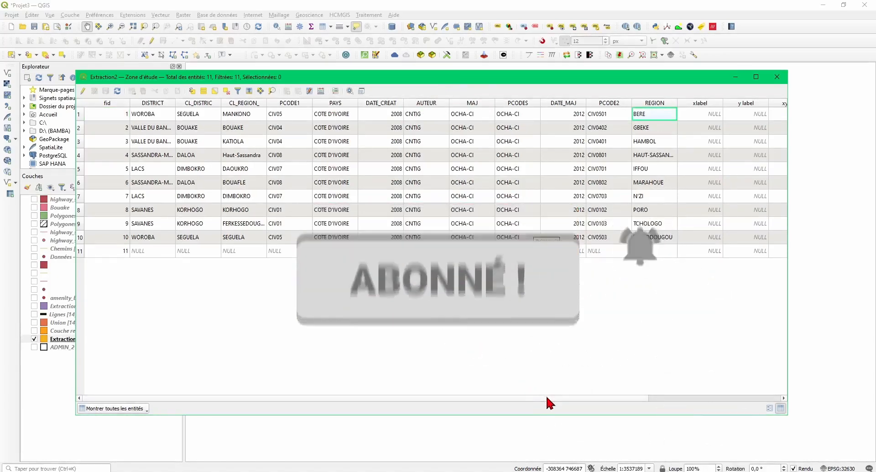
left_click_drag(546, 398, 708, 381)
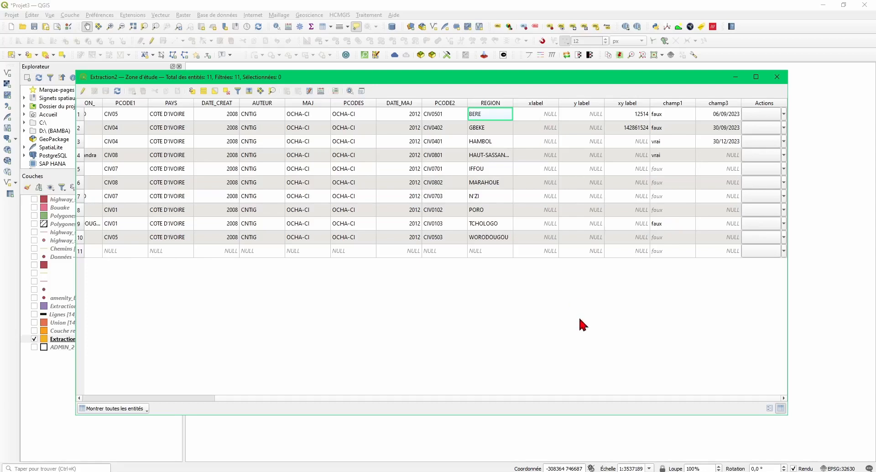
left_click(310, 91)
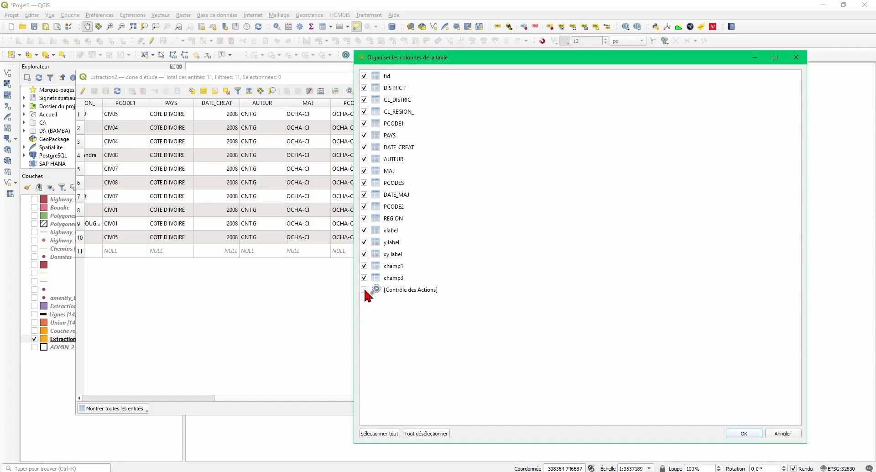
left_click(364, 277)
left_click(364, 266)
left_click(365, 253)
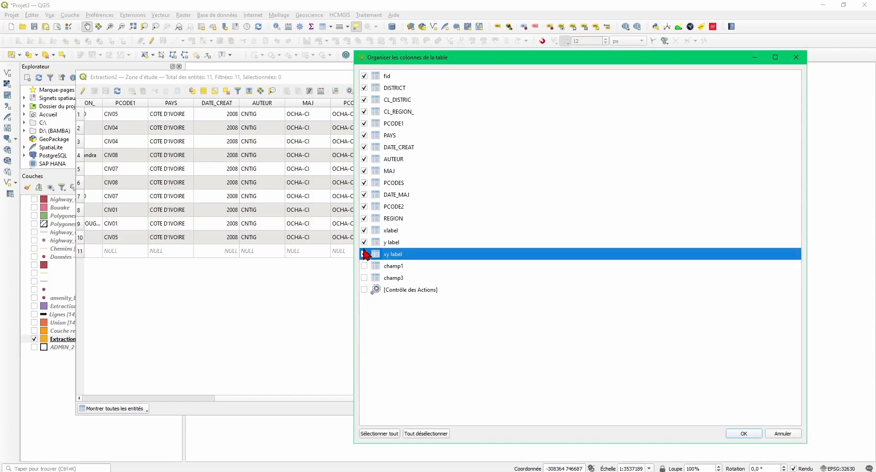
left_click(364, 253)
left_click(393, 434)
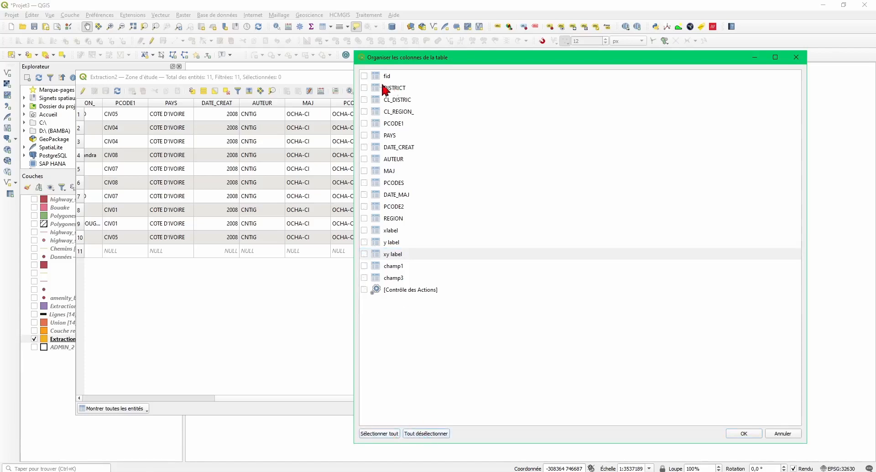
left_click(364, 100)
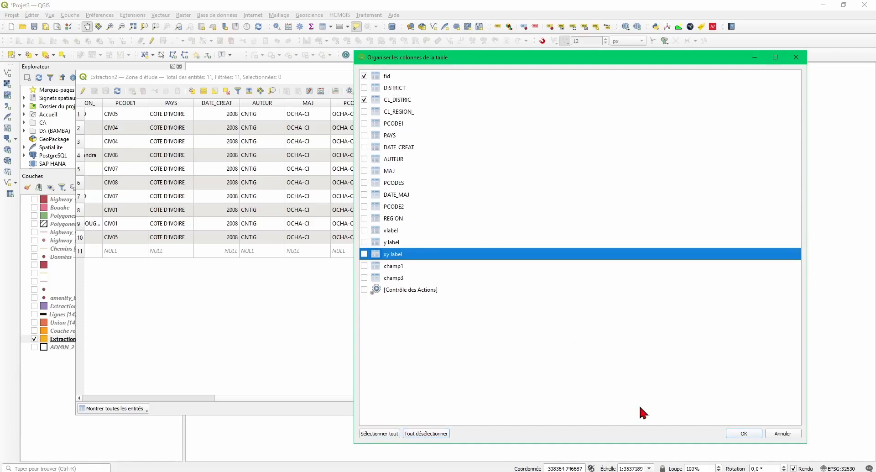
left_click(752, 432)
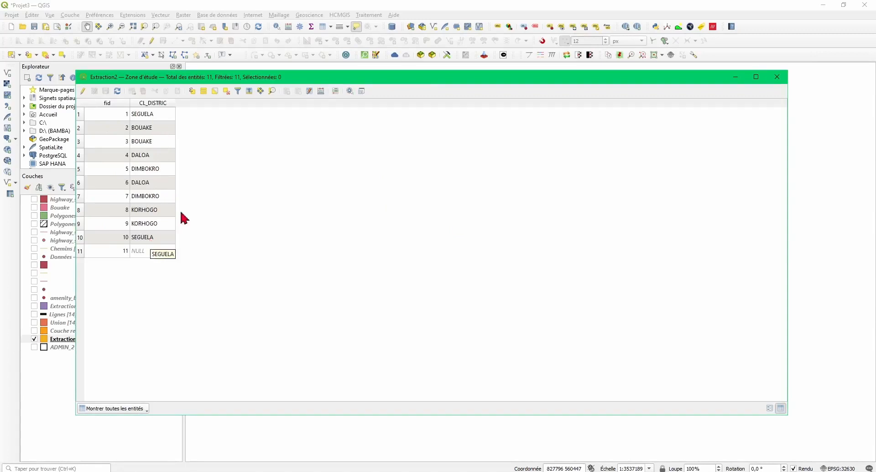
Step: Display the CL_REGION_, PCODE1 and PAYS columns as well, and turn on editing for the layer
left_click(309, 91)
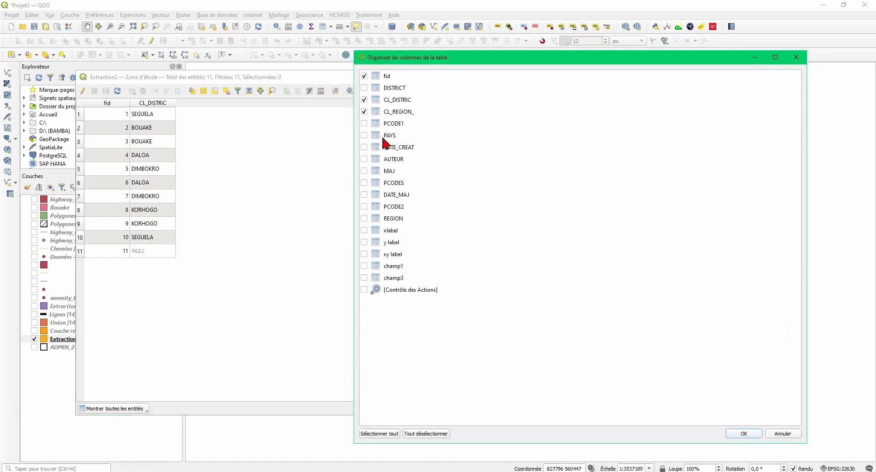
left_click(364, 123)
left_click(739, 431)
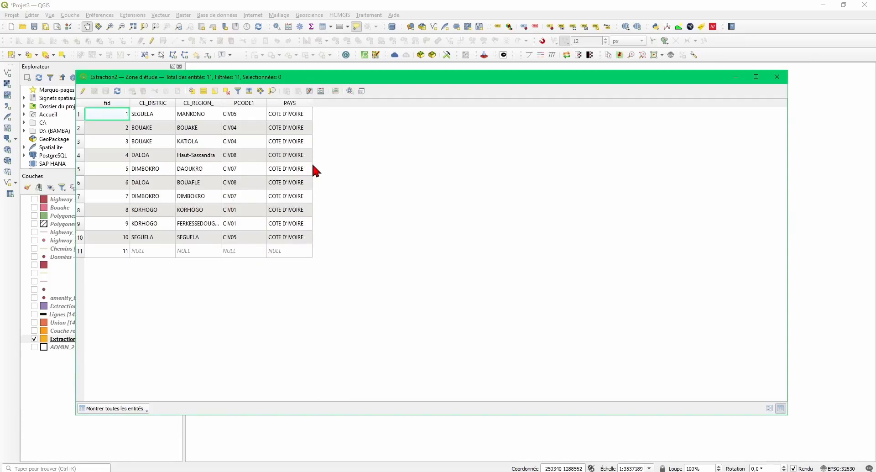
left_click(83, 91)
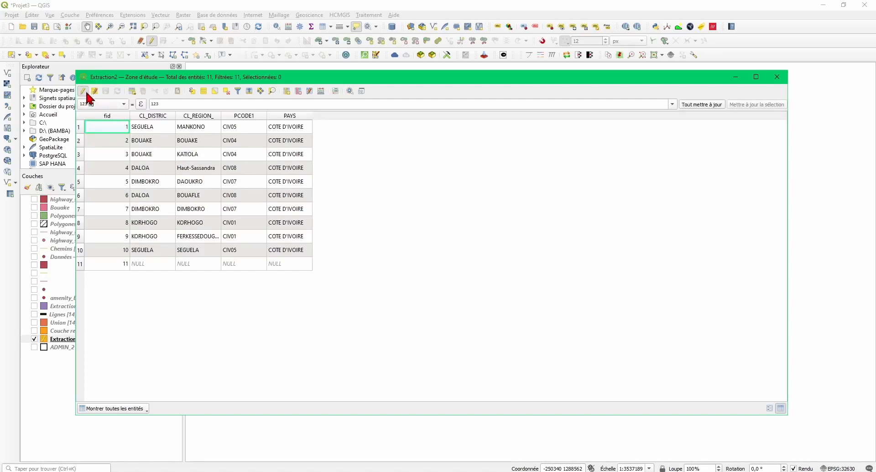
left_click(288, 93)
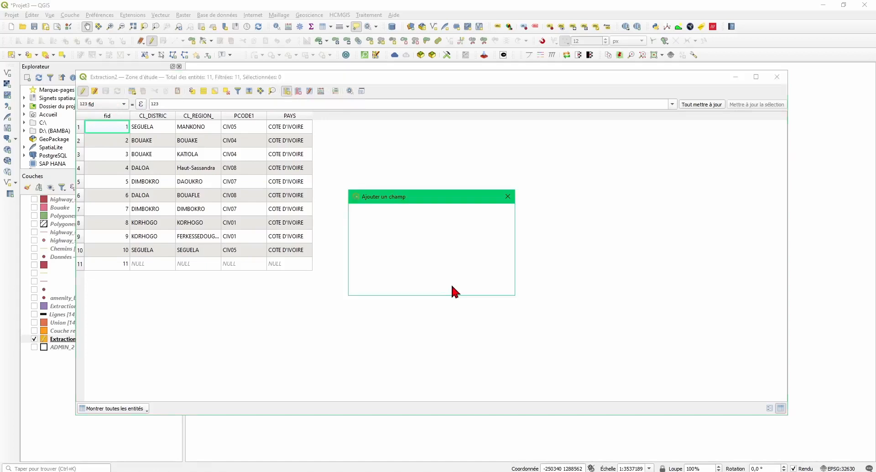
left_click(508, 196)
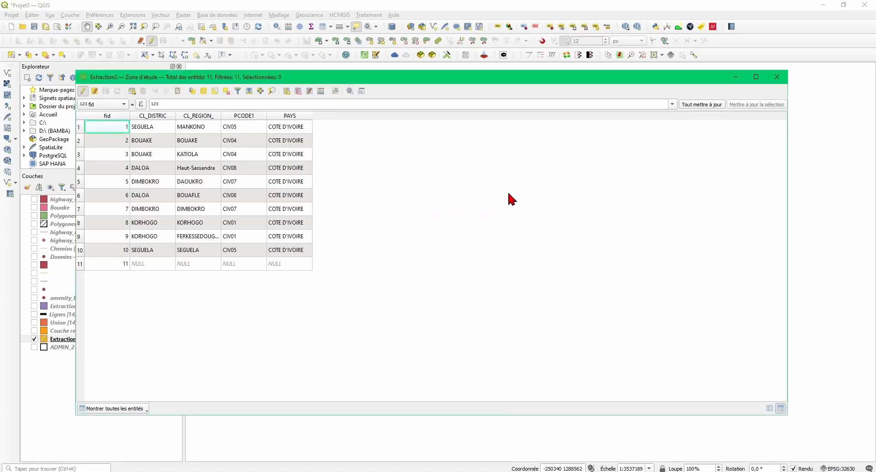
left_click(301, 95)
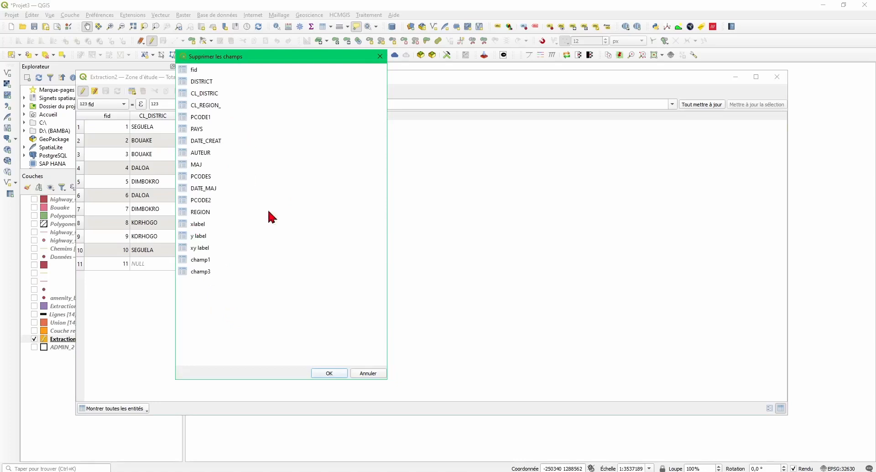
left_click(380, 57)
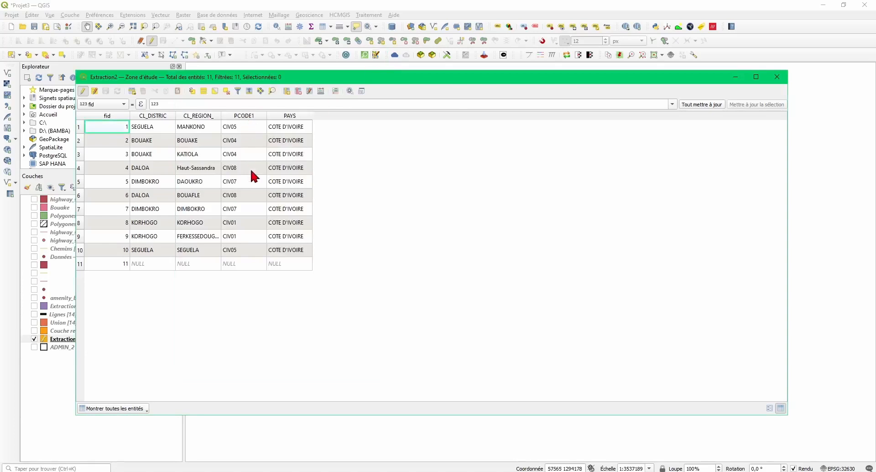
Step: Delete the PCODE1 and PAYS fields from the layer and check the remaining fields in the column organizer
left_click(298, 90)
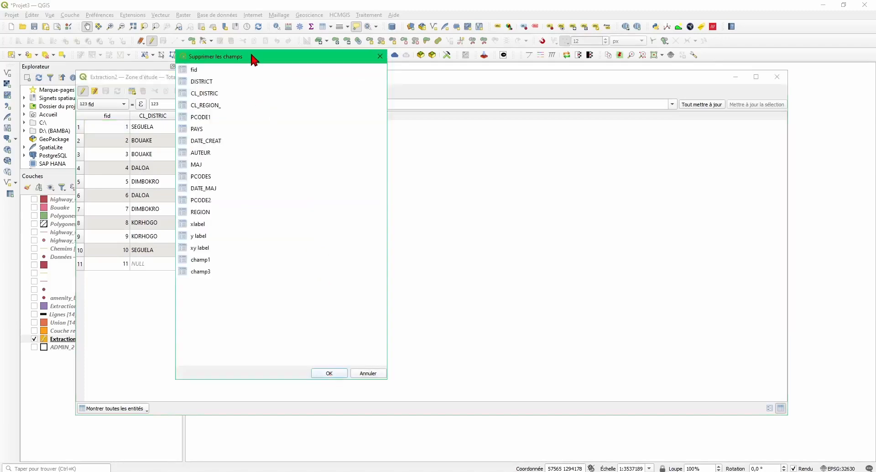
left_click_drag(255, 59, 434, 79)
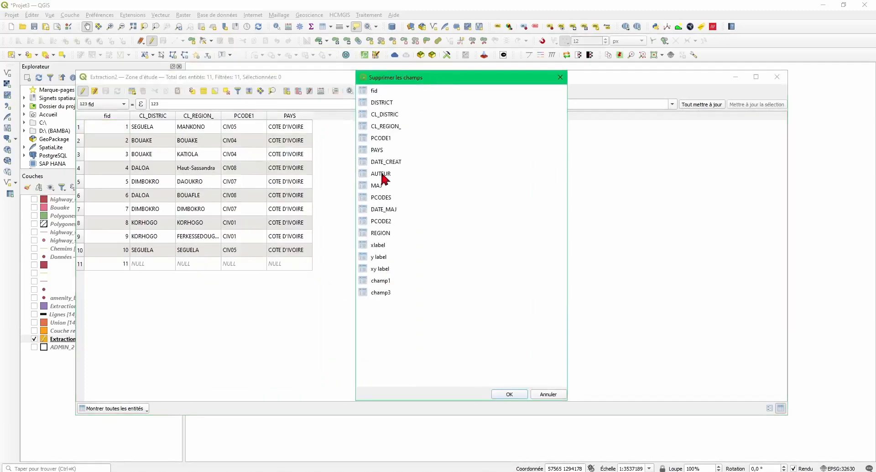
left_click(379, 139)
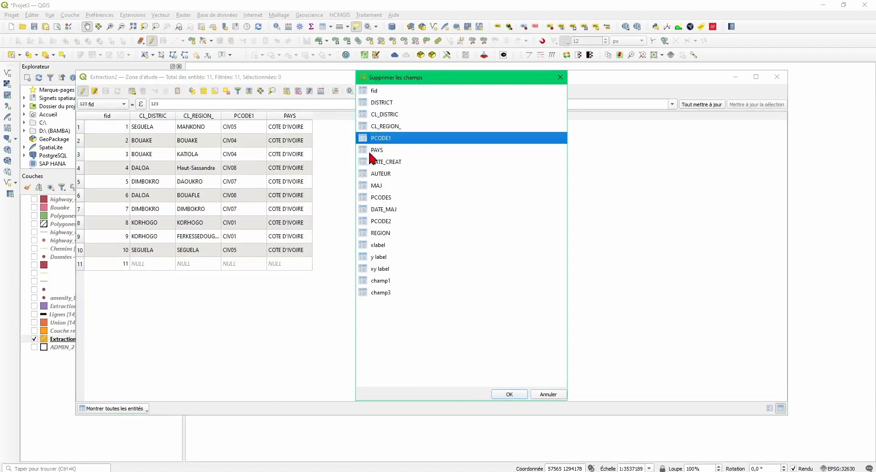
left_click(372, 151, "ctrl")
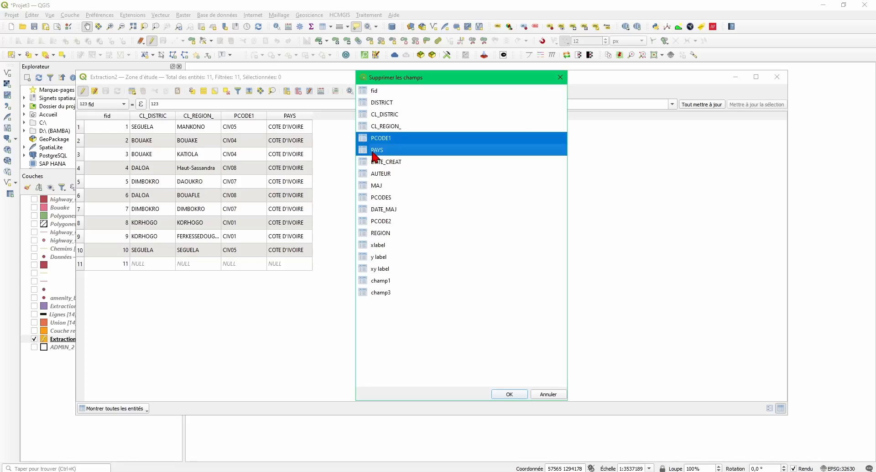
left_click(376, 162, "ctrl")
left_click(378, 174, "ctrl")
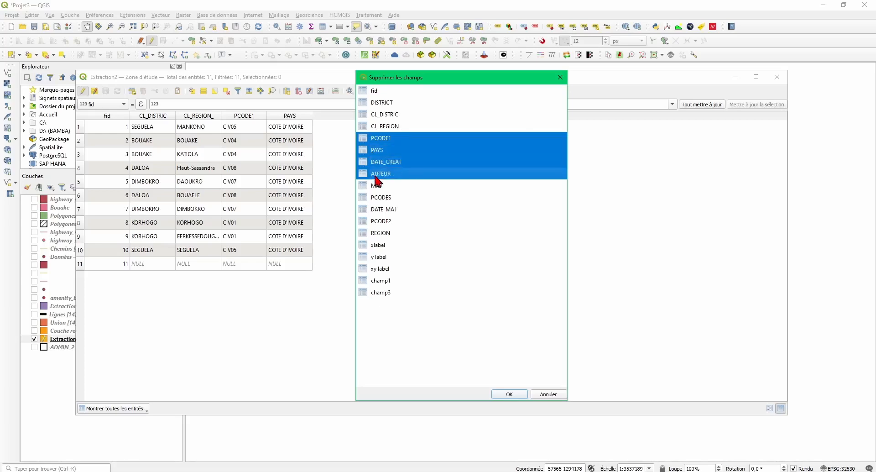
left_click(393, 172, "ctrl")
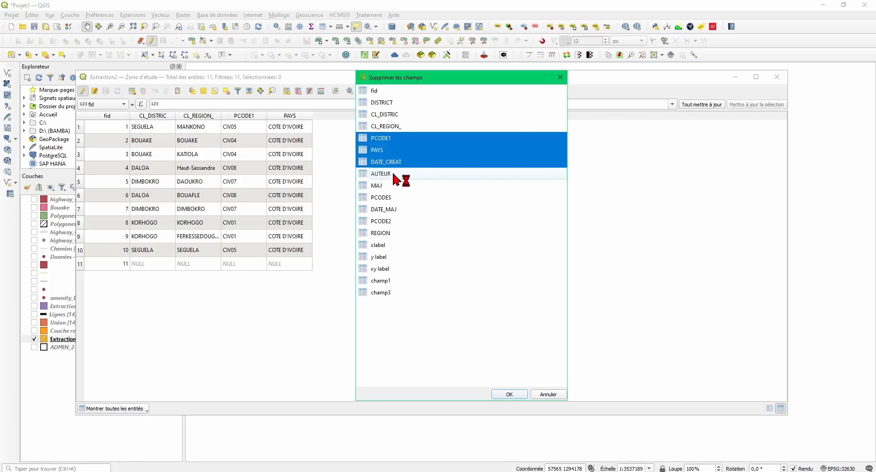
left_click(391, 163, "ctrl")
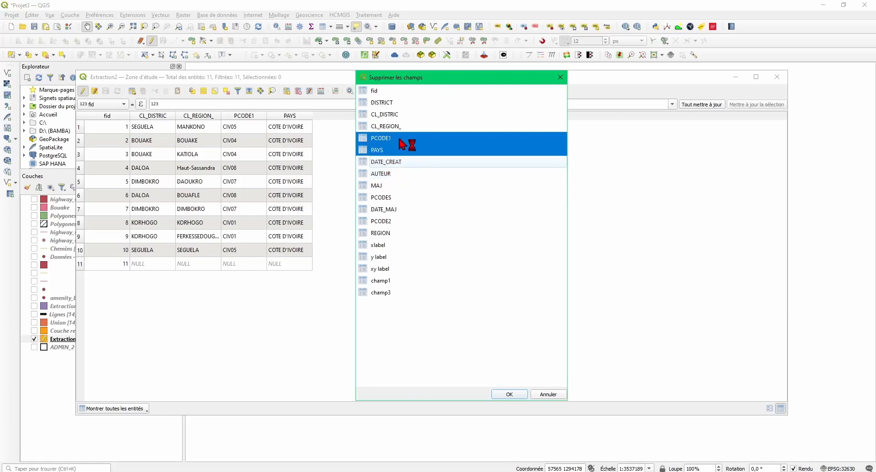
left_click(509, 395)
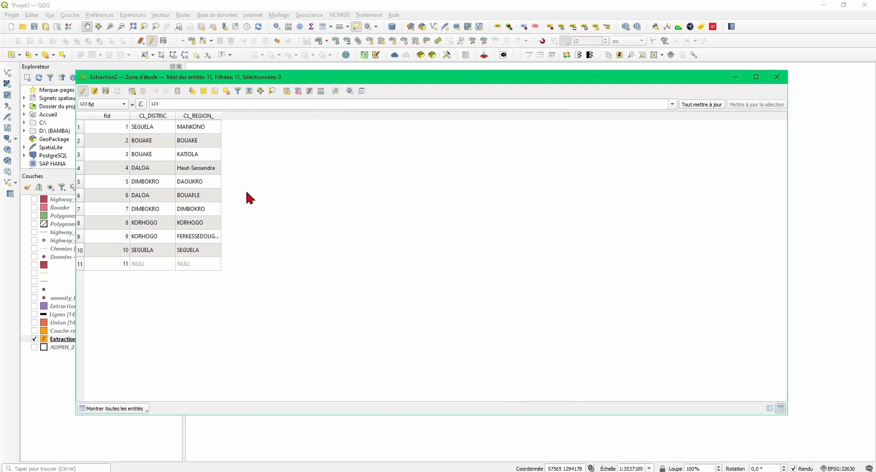
left_click(310, 91)
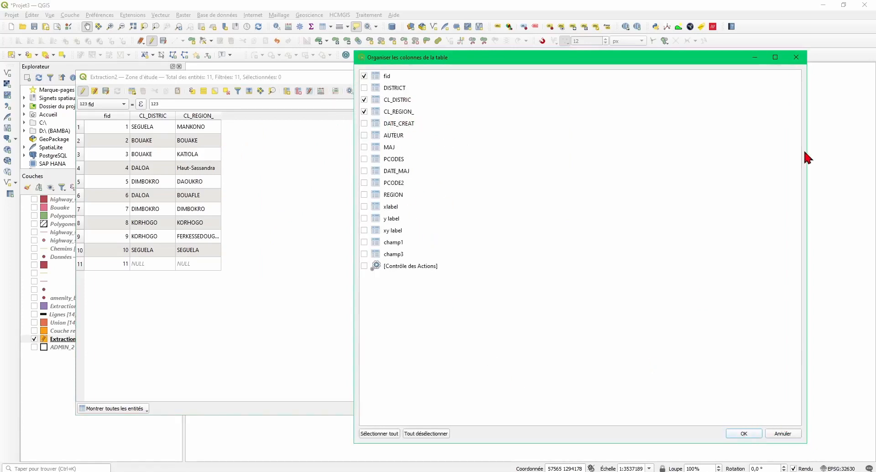
left_click(796, 57)
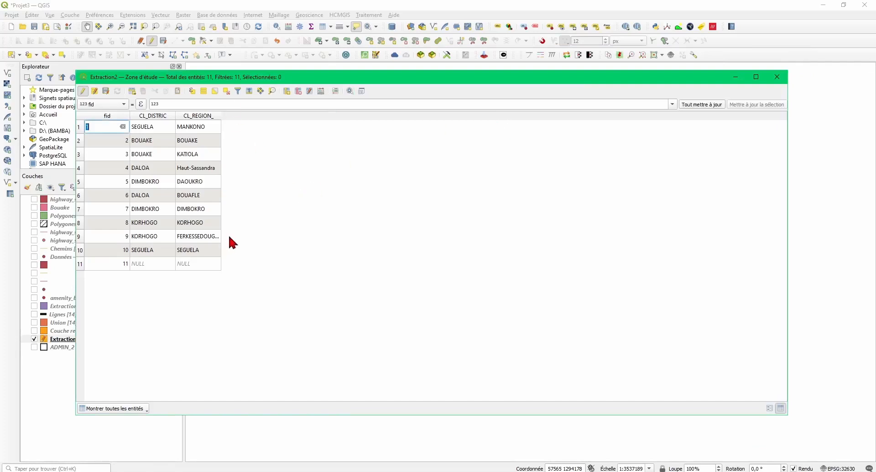
Step: Add a field named sup with the comment Superficie and the type Nombre décimal (réel)
left_click(287, 91)
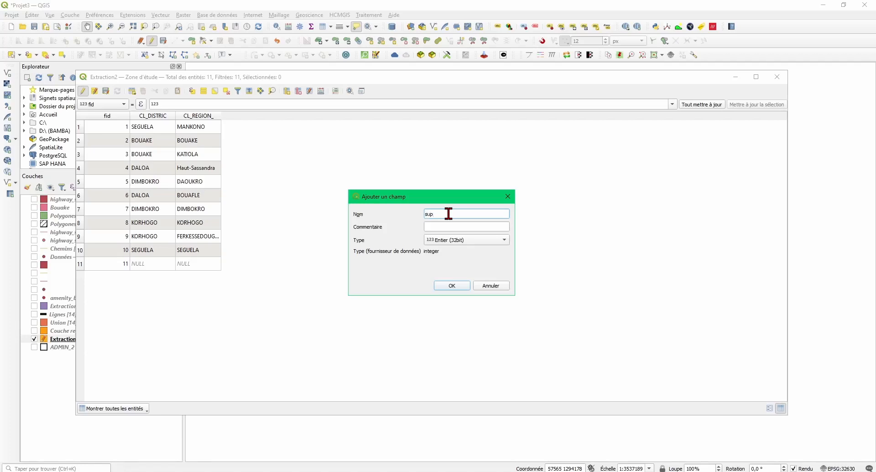
left_click(434, 227)
type("Superficie")
left_click(437, 227)
type("icie")
left_click_drag(439, 217, 414, 213)
left_click(487, 249)
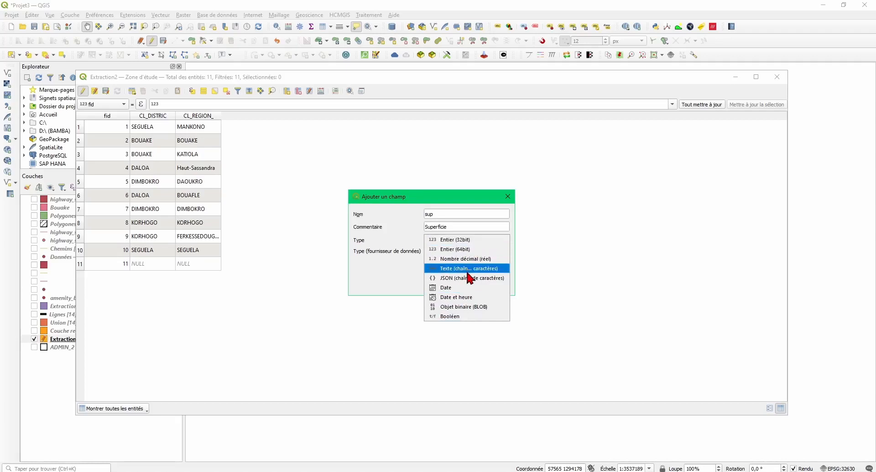
left_click(467, 261)
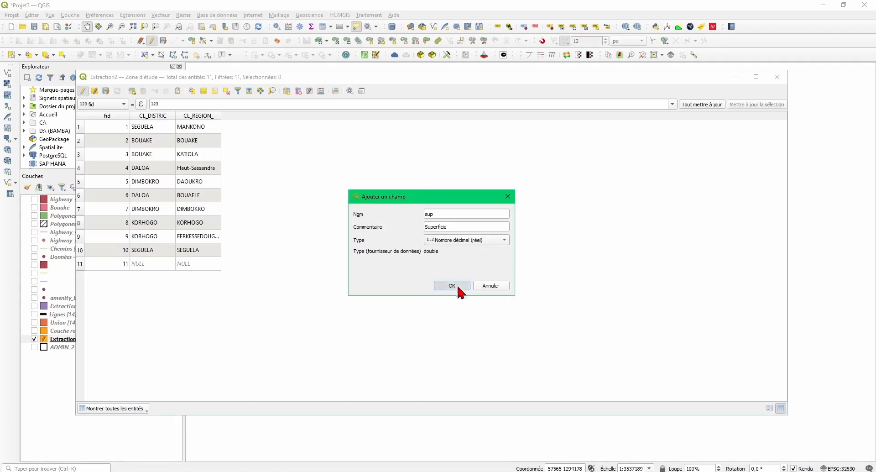
left_click(456, 285)
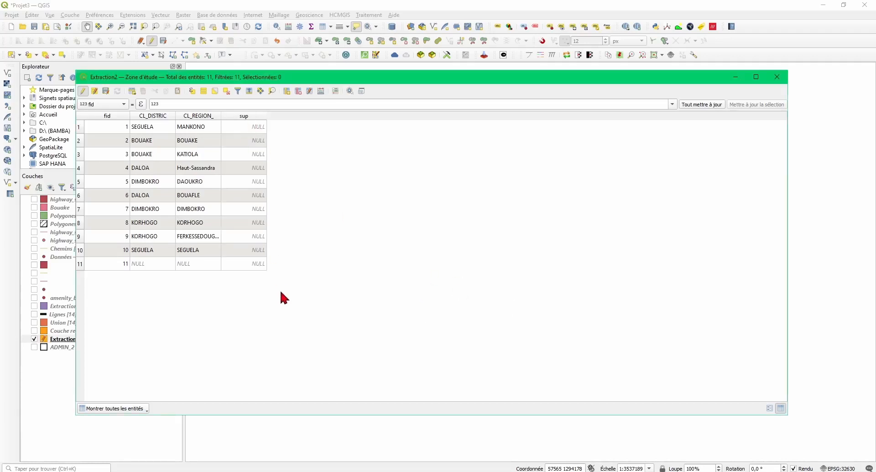
Step: Add a field named Nom with the type Texte (chaîne de caractères), keeping the length at 0
left_click(287, 91)
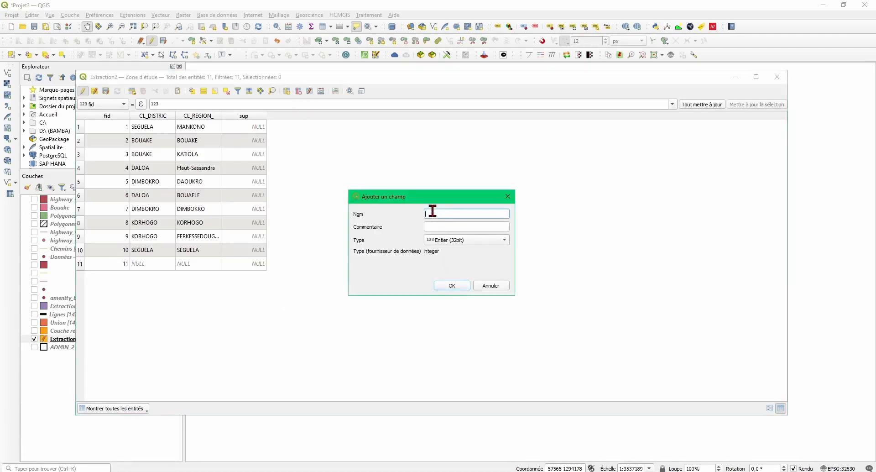
type("sup")
left_click(499, 240)
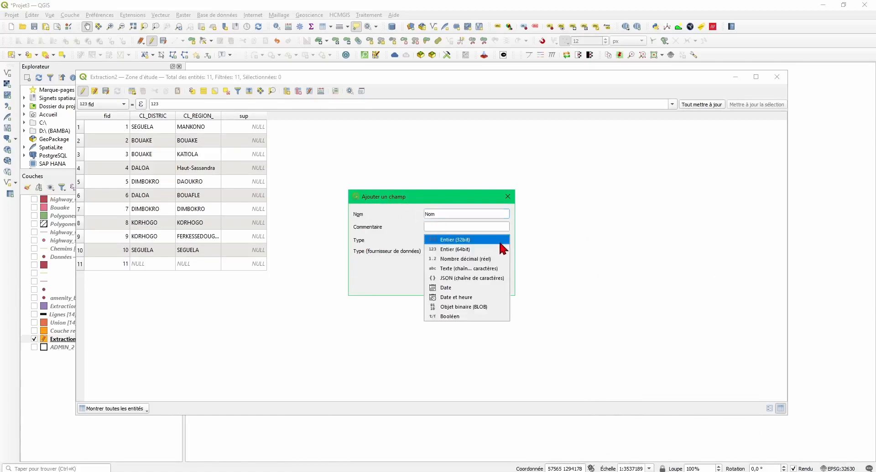
left_click(469, 268)
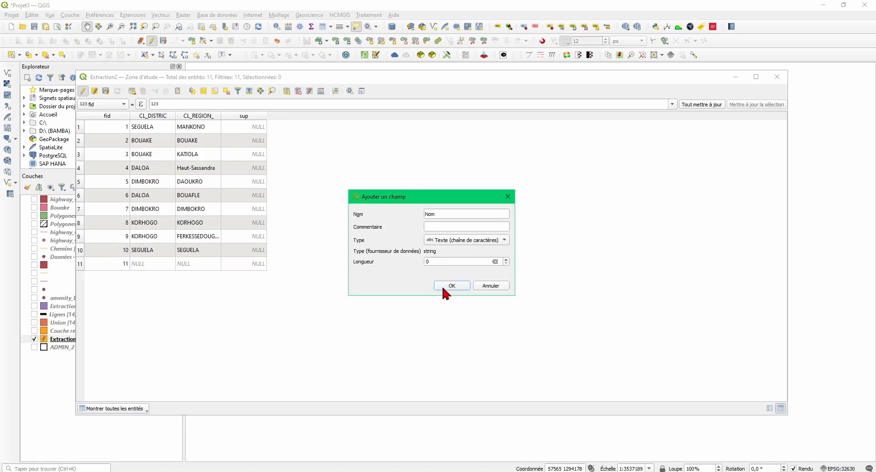
left_click(445, 291)
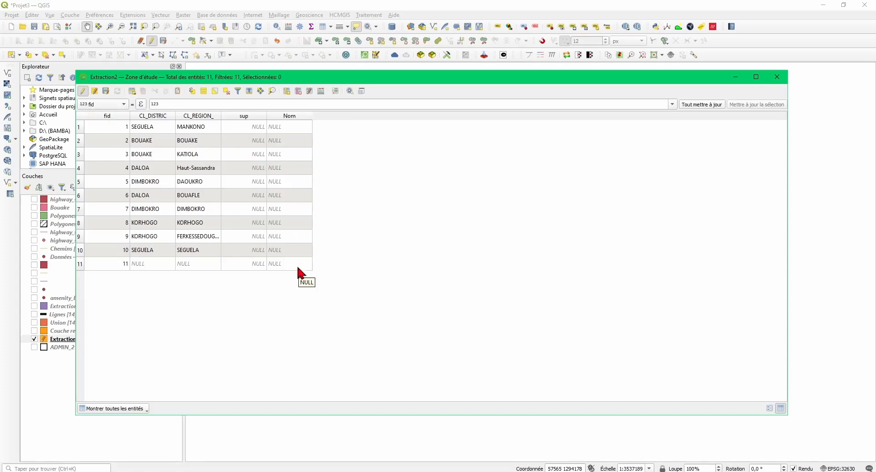
Step: Enter ABC, AZE and SDF in the Nom field of the features with fid 1, 2 and 3
double_click(287, 128)
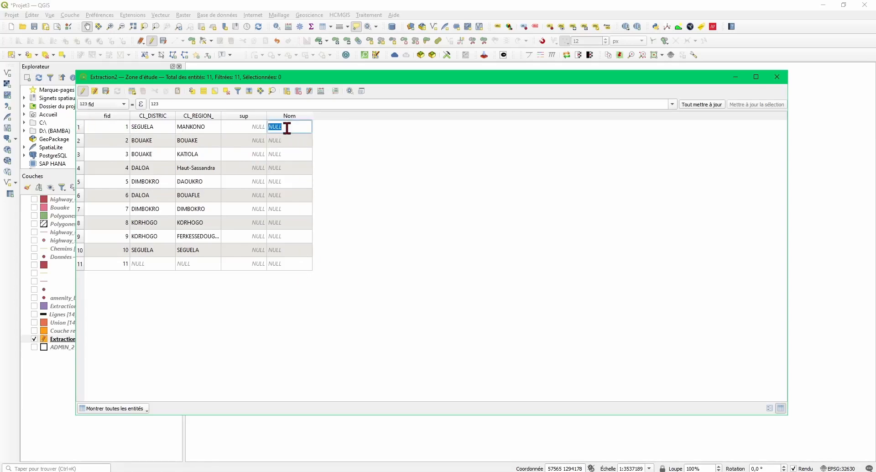
type("ABC")
key("Return")
double_click(279, 140)
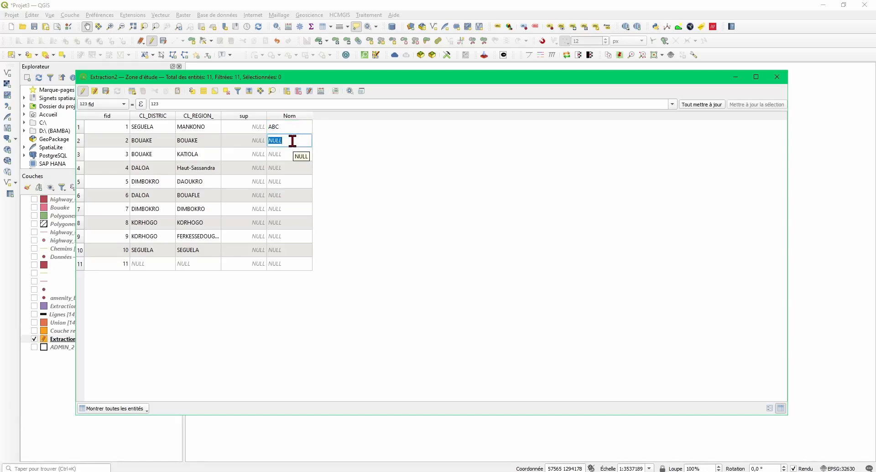
type("AZE")
double_click(291, 154)
left_click(292, 153)
type("SDF")
left_click_drag(279, 153, 242, 155)
key("BackSpace")
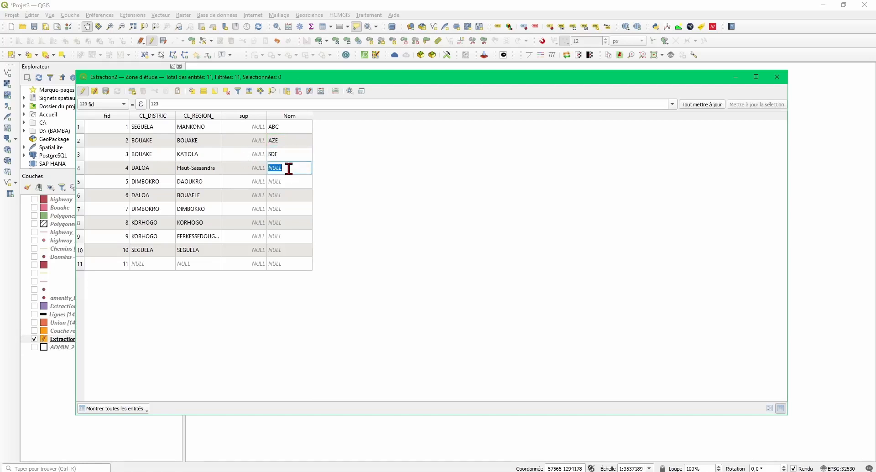
Step: Fill the Nom field of the features with fid 4, 5 and 6 with BNV, NJY and LMJ
type("BNV")
type("NJY")
double_click(292, 190)
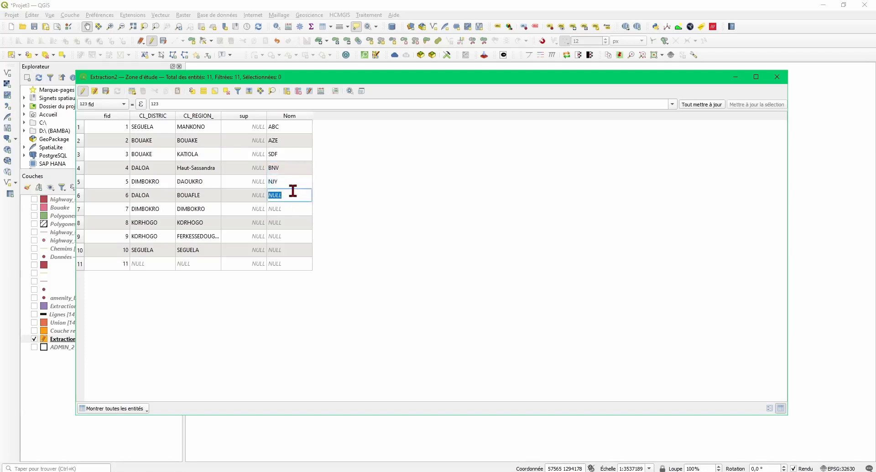
type("LMJ")
key("Down")
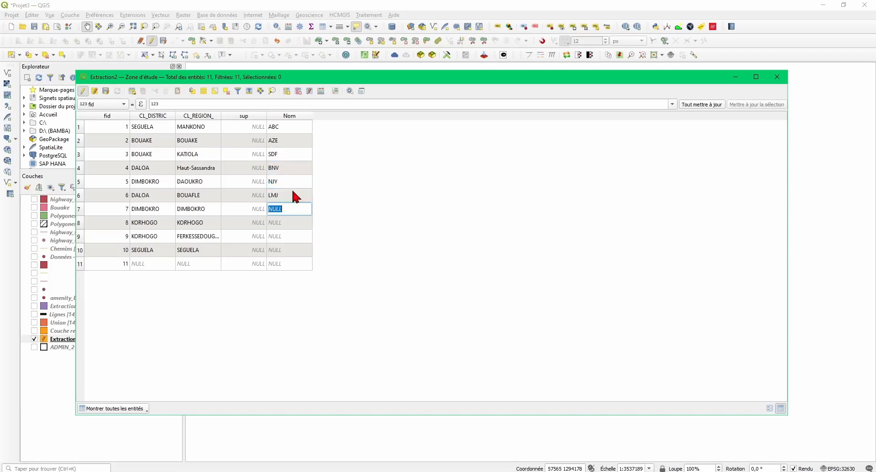
Step: Enter MPL in the Nom field for fid 7 and 8, and JIGJ for fid 9
type("MPL")
key("Down")
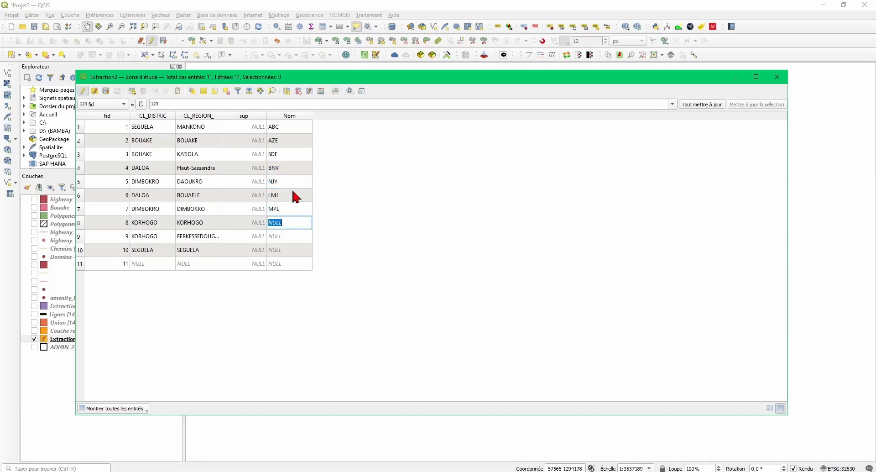
type("MPL")
key("Down")
type("JIGJ")
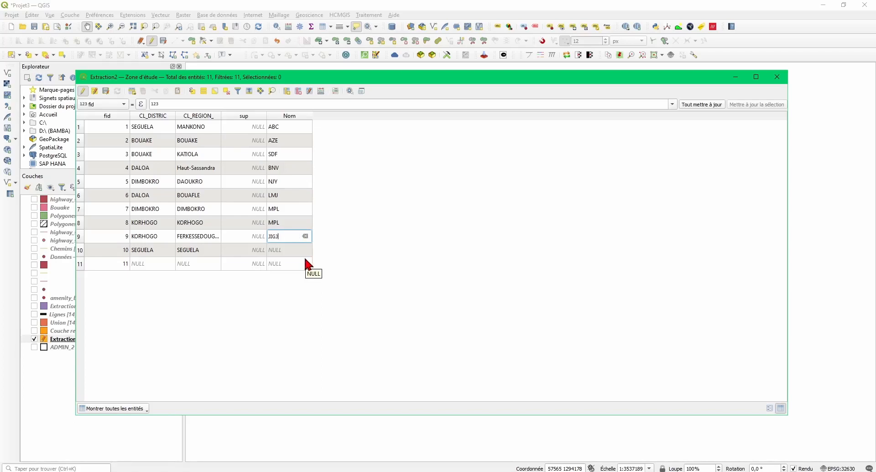
key("Return")
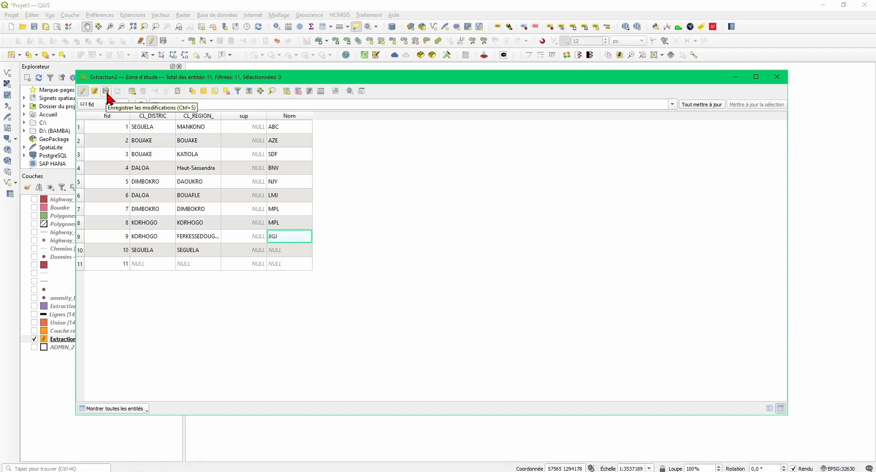
Step: Turn off editing for the layer, saving the modifications, and close the attribute table
left_click(84, 91)
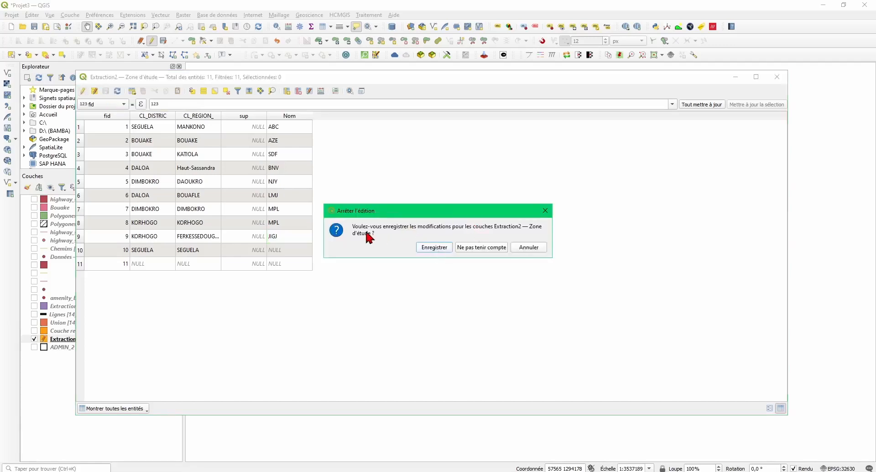
left_click(436, 249)
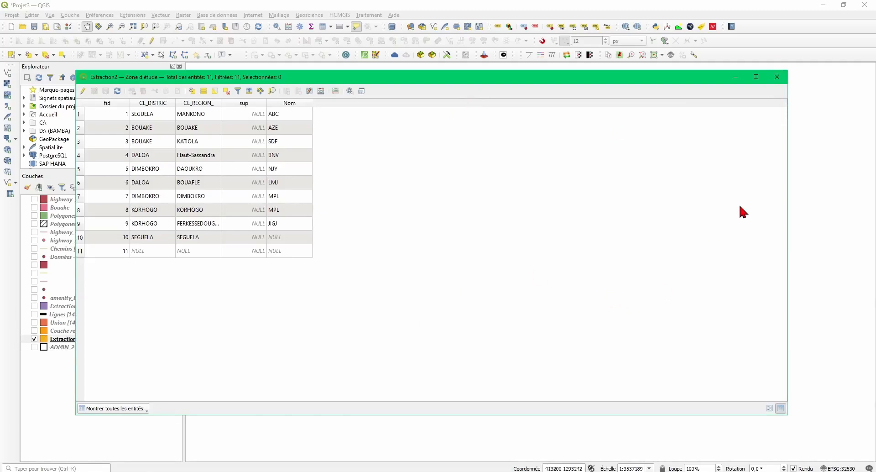
left_click(776, 77)
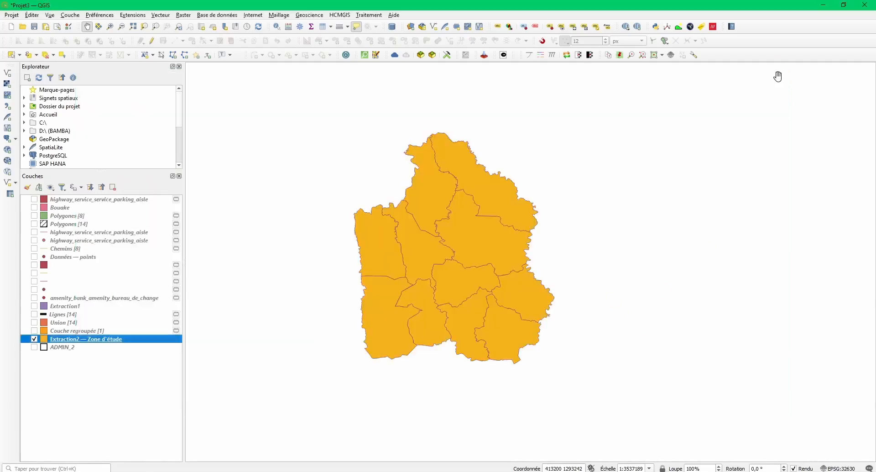